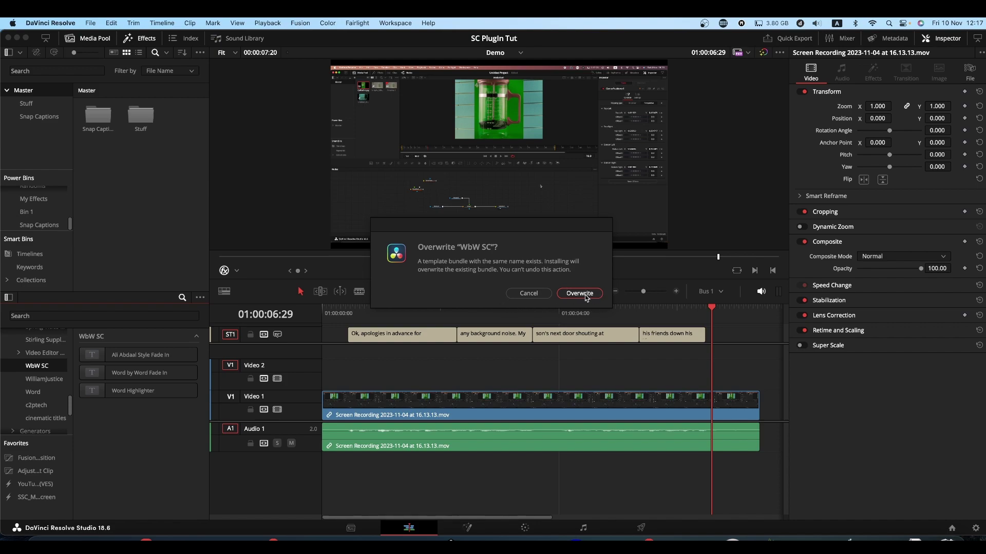
click(529, 294)
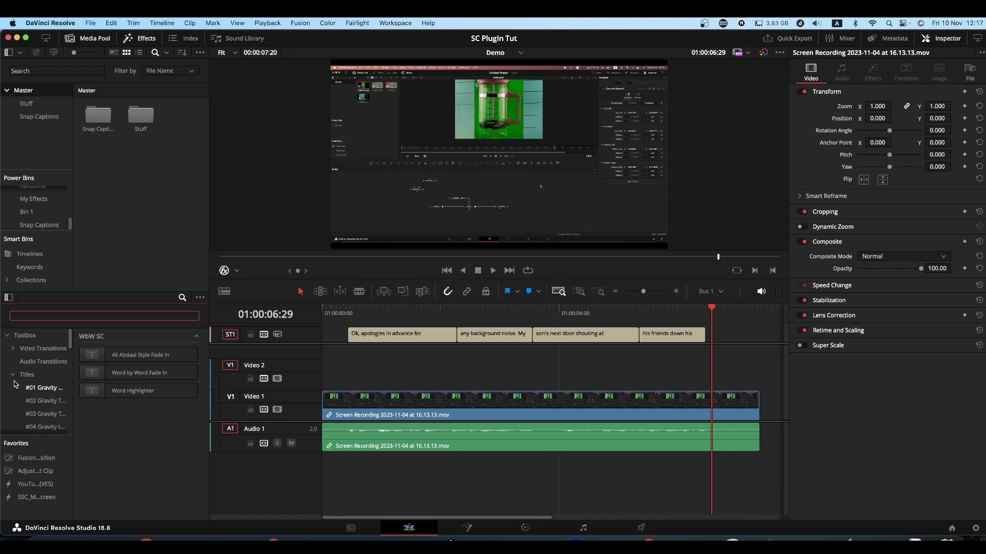
click(13, 376)
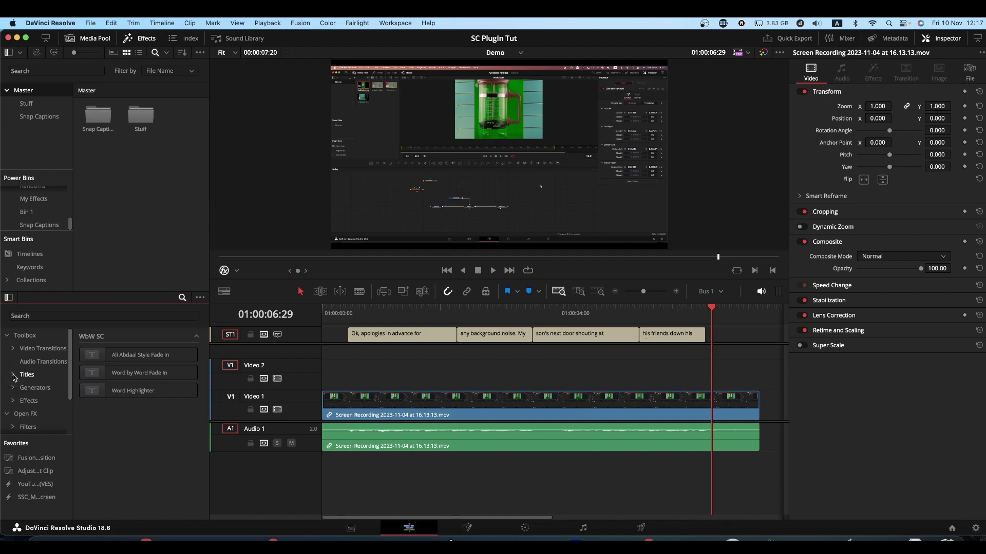
click(14, 375)
scroll(23, 377, down, 8)
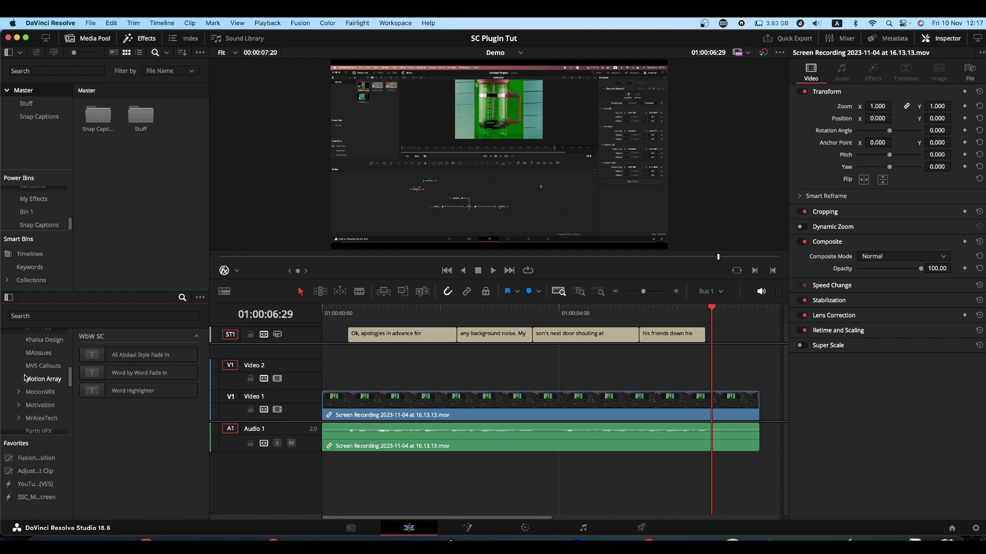
scroll(24, 378, down, 4)
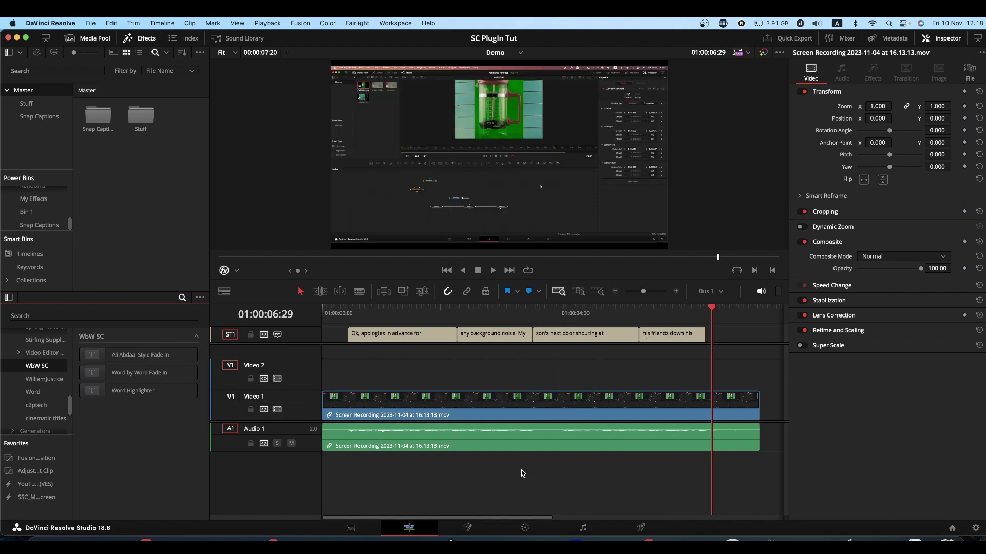
Step: Create an empty Timeline 2 from the Media Pool and drop the Ali Abdaal Style Fade In title onto Video 1
right_click(135, 177)
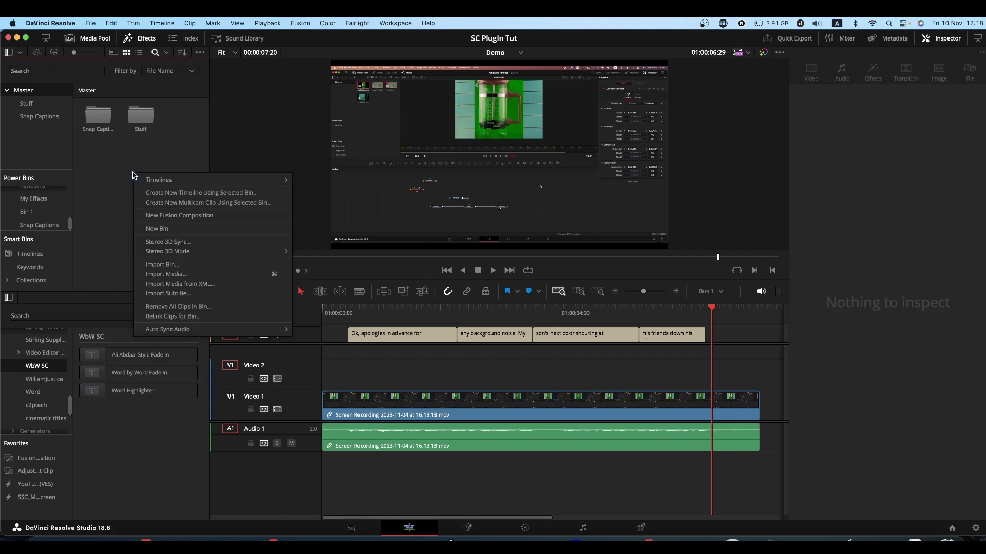
mouse_move(160, 181)
click(309, 179)
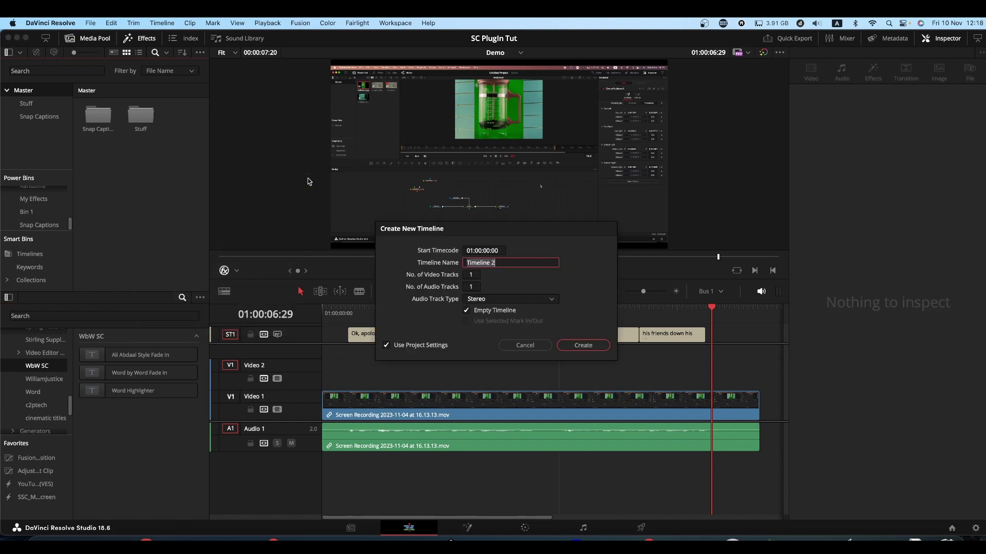
click(583, 345)
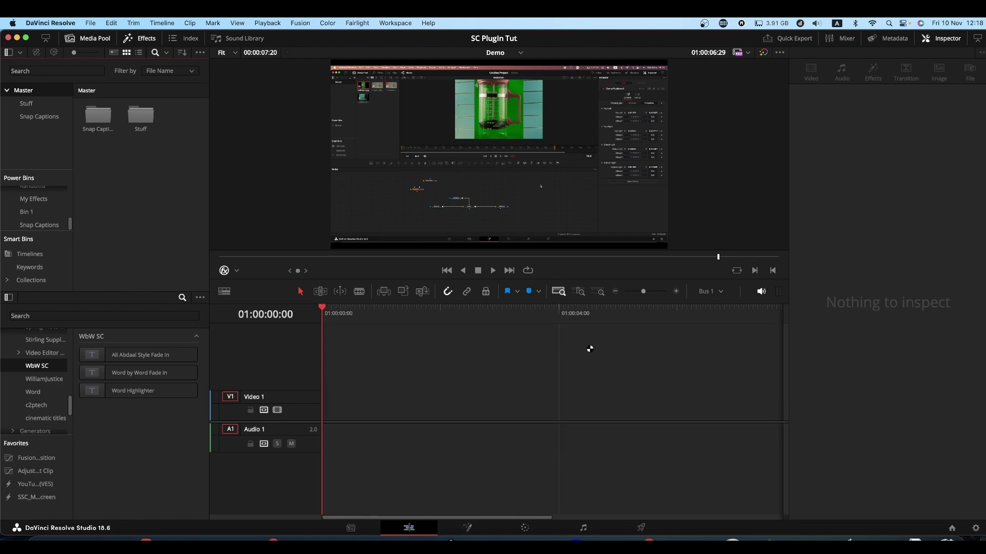
drag(127, 354, 327, 406)
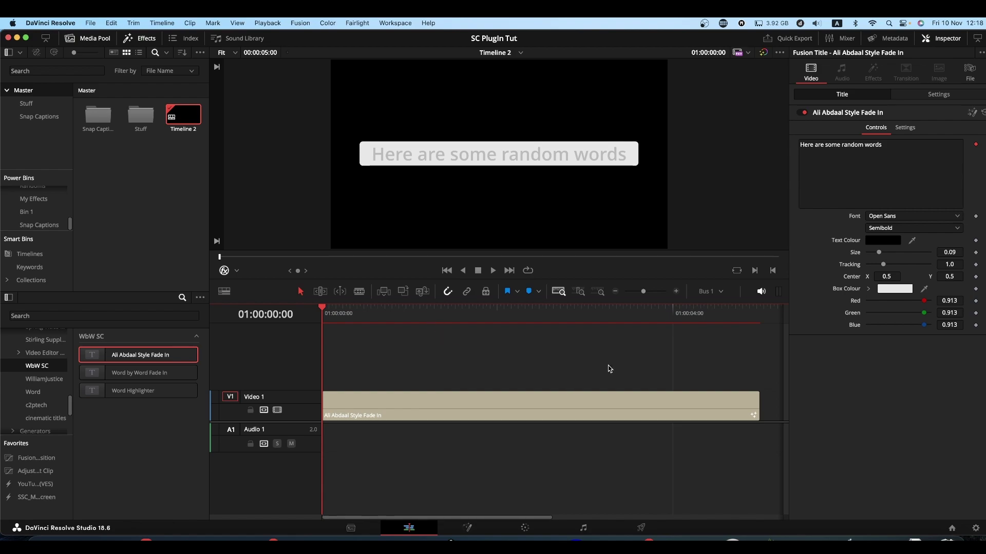
click(144, 374)
key(BackSpace)
drag(144, 374, 756, 393)
mouse_move(127, 391)
mouse_down()
mouse_move(704, 348)
mouse_move(757, 377)
mouse_move(769, 398)
mouse_up()
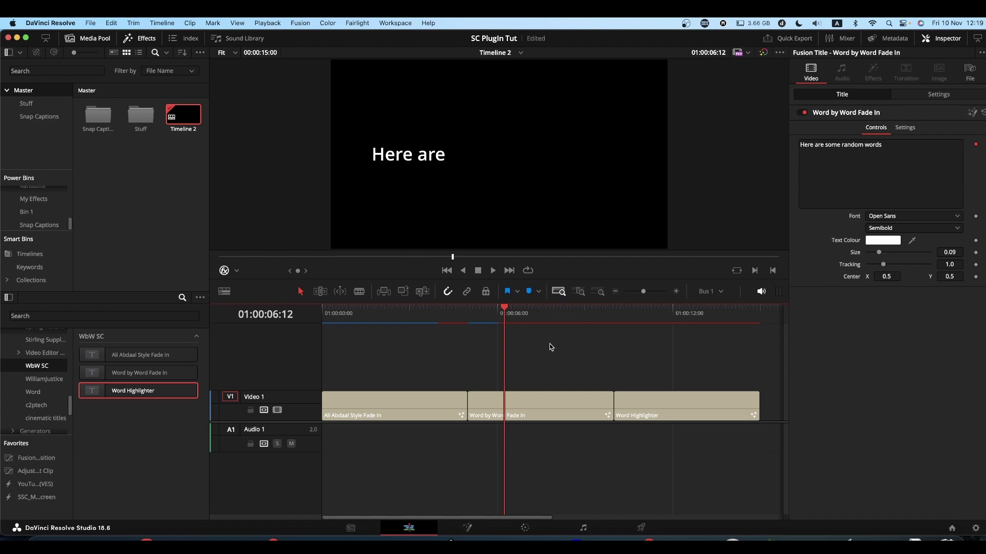
drag(636, 315, 533, 329)
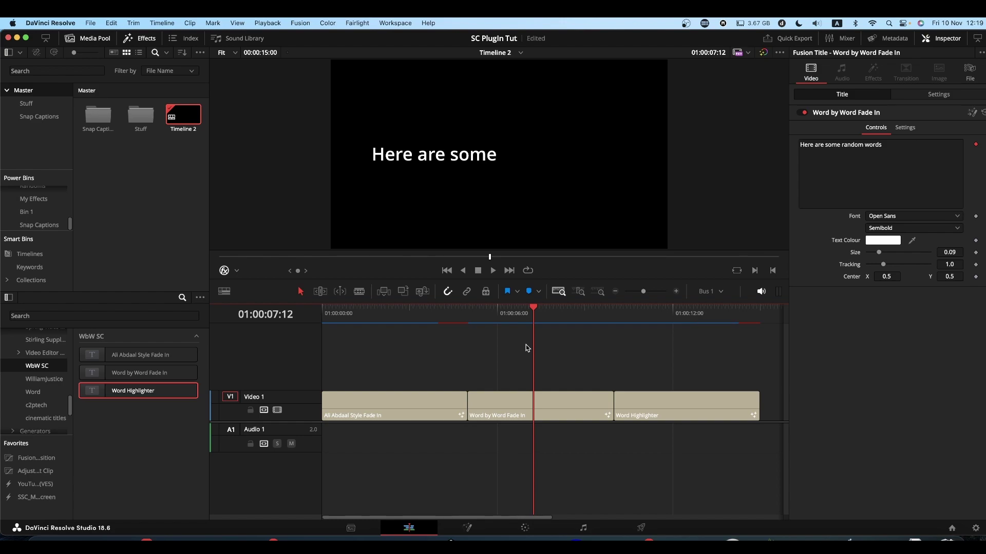
drag(564, 352, 647, 417)
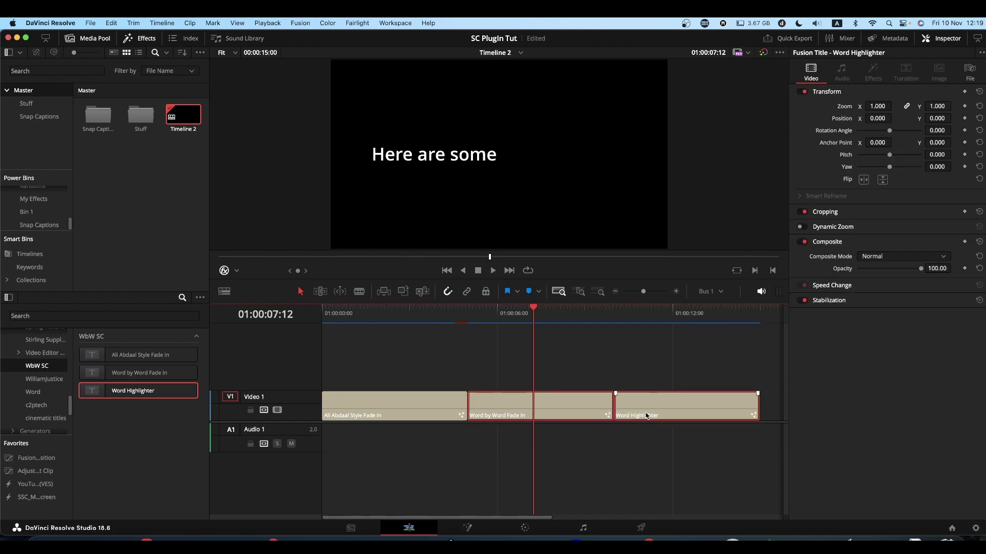
Step: Delete the two selected titles, select the Ali Abdaal clip, and nudge then reset Center X to 0.5
key(BackSpace)
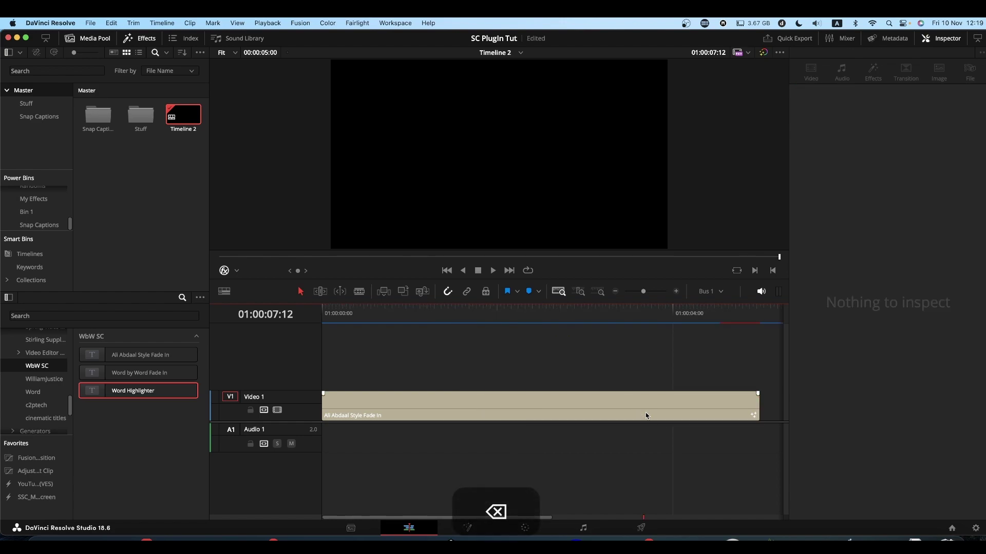
click(450, 314)
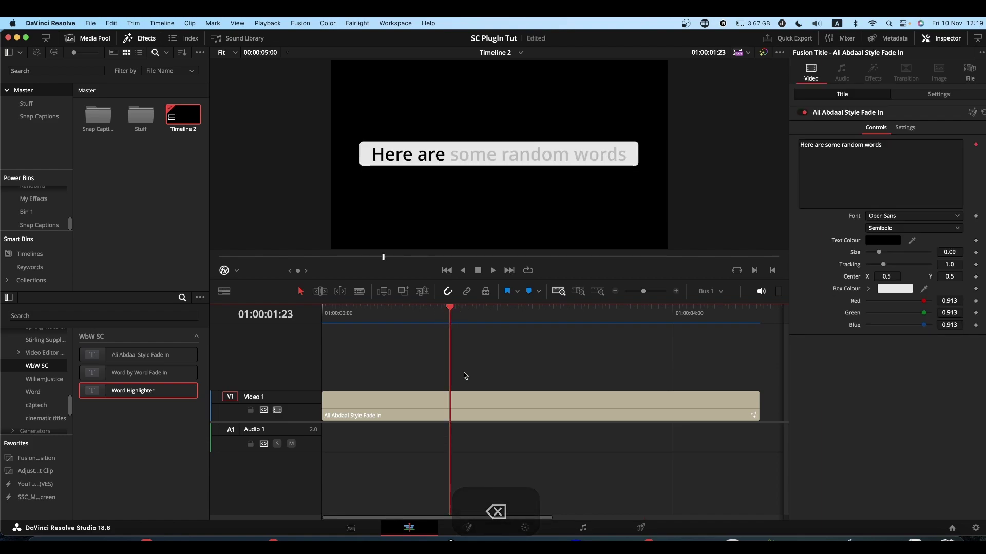
click(476, 407)
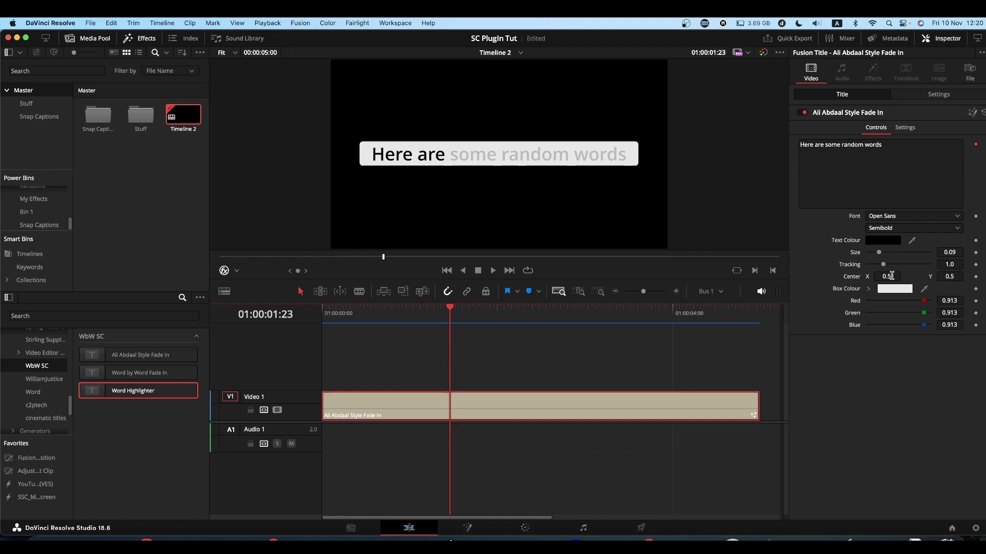
mouse_move(889, 275)
mouse_down()
mouse_move(814, 273)
mouse_move(897, 272)
mouse_up()
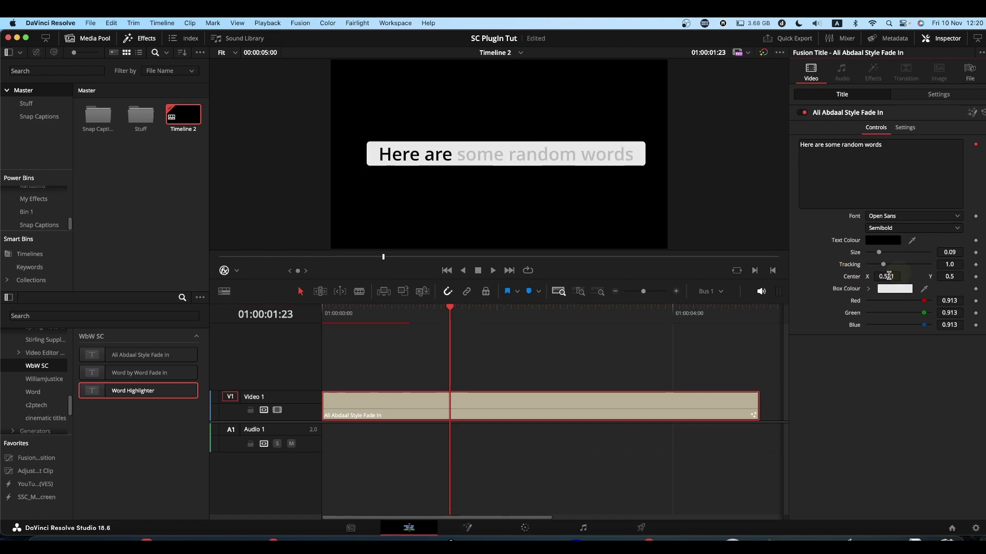
double_click(848, 277)
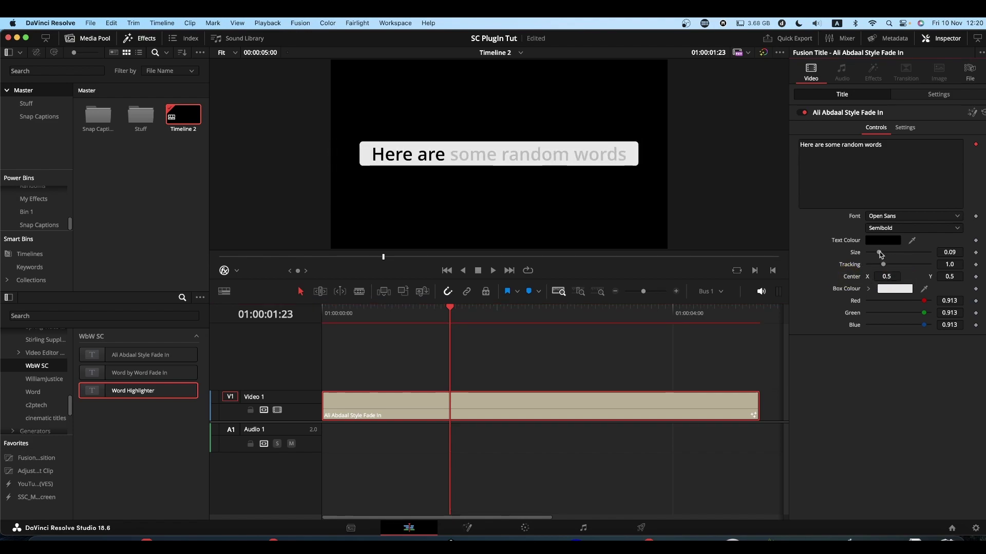
Step: Change the title font to Dosis ExtraBold
click(907, 219)
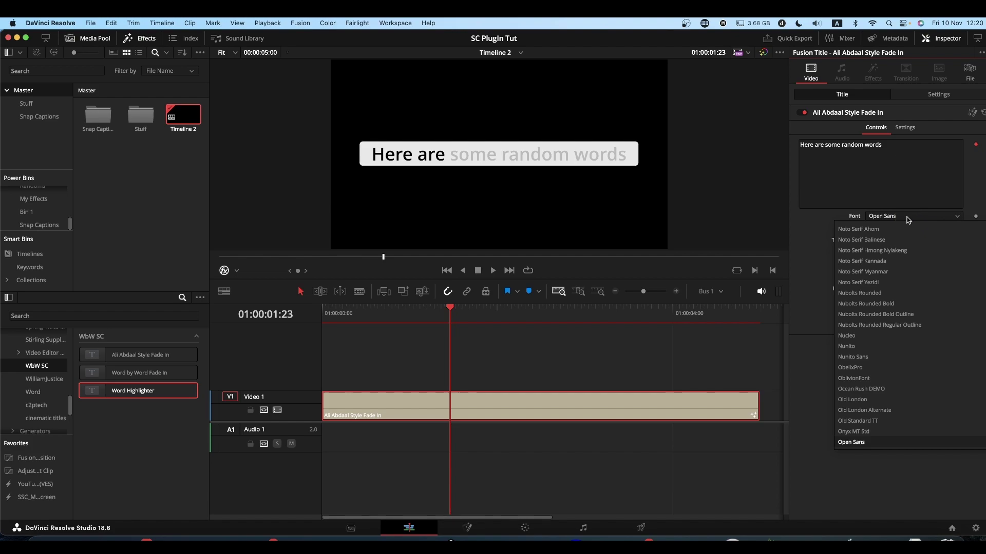
text(dos)
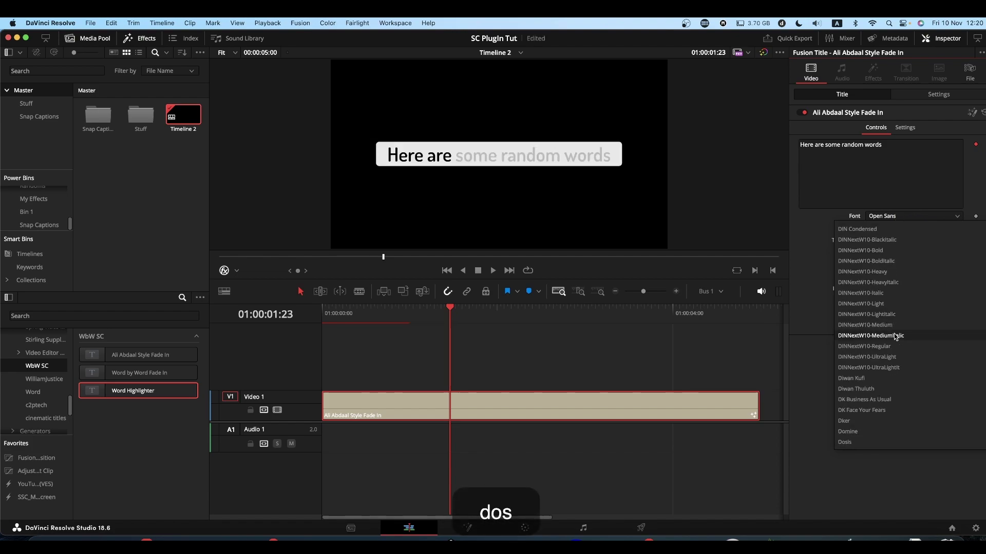
click(861, 443)
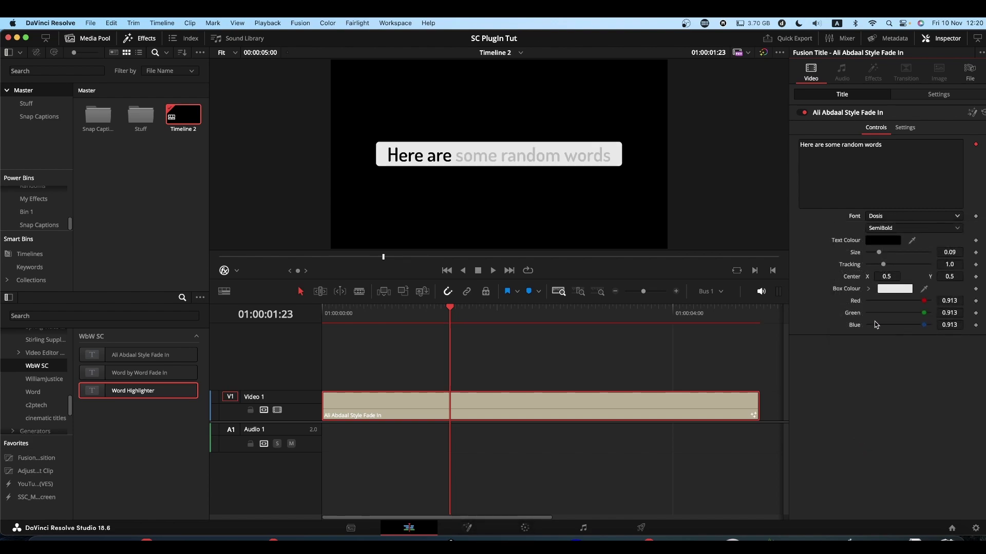
click(903, 229)
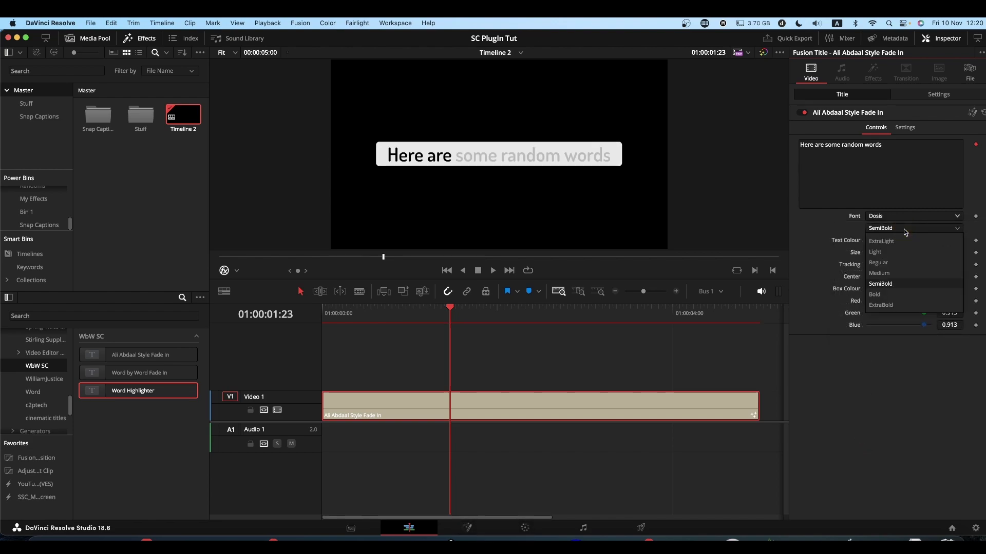
click(881, 305)
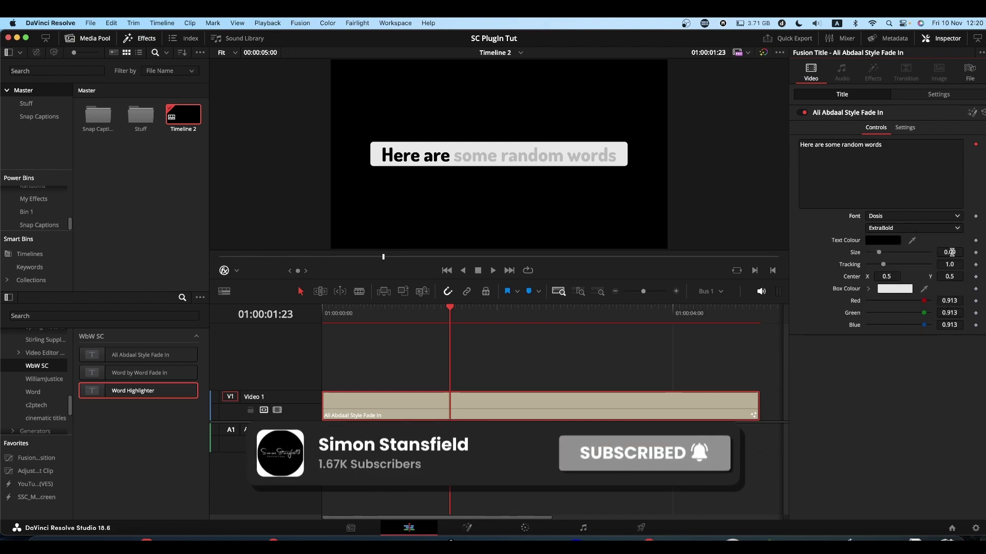
Step: Shrink the text to size 0.0461, lower the box to centre Y 0.154, and tint it pink
drag(950, 252, 739, 230)
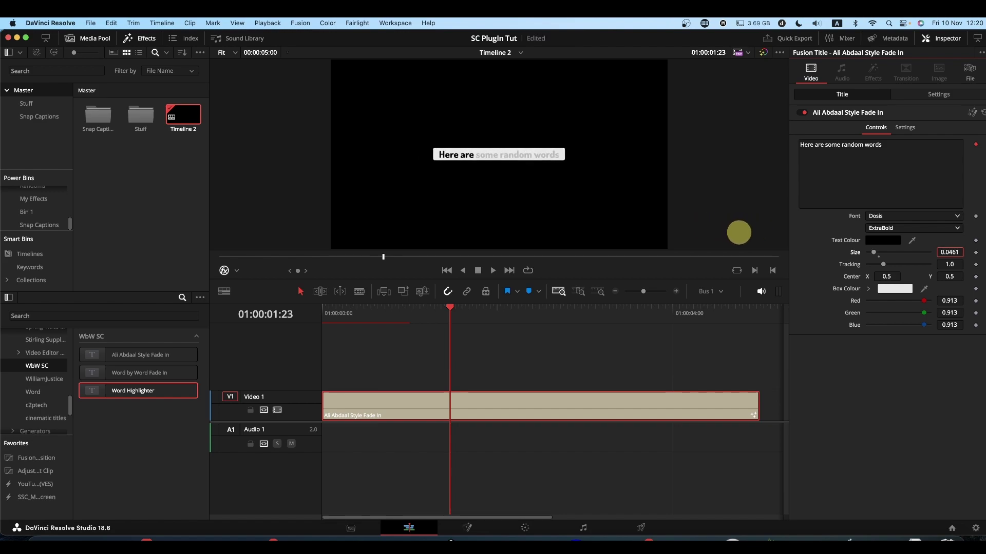
drag(959, 274, 786, 266)
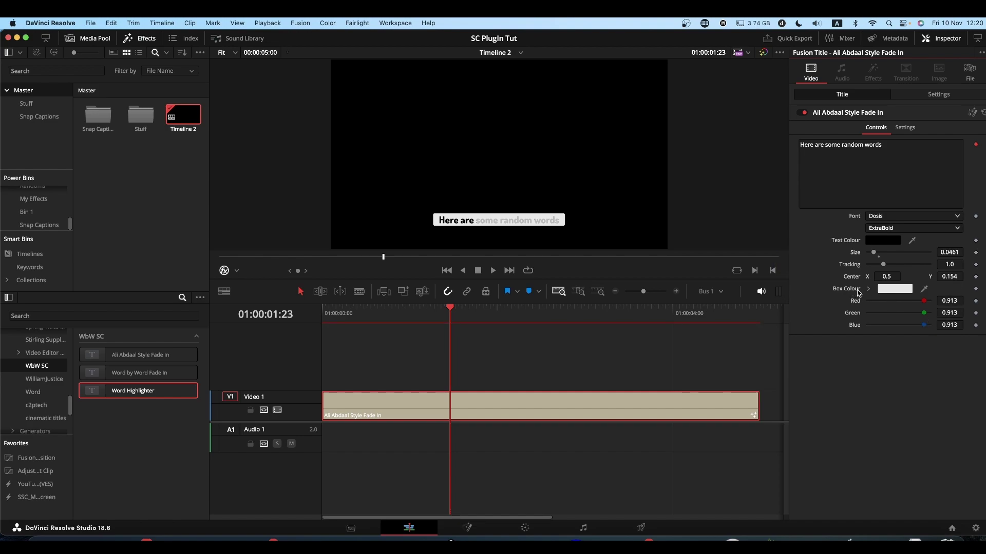
drag(924, 314, 912, 314)
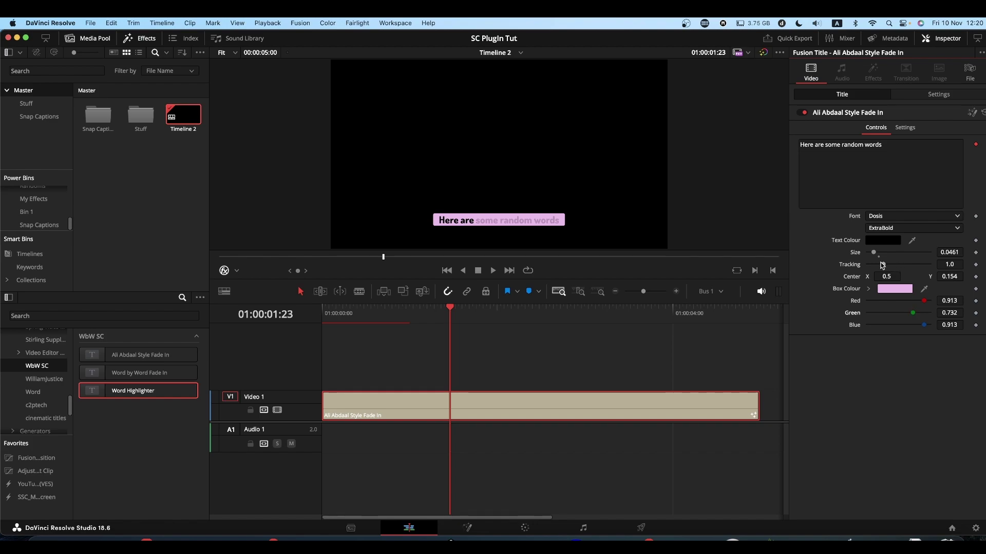
Step: Make the text colour red using the RGB sliders, raising Red to 143
click(884, 241)
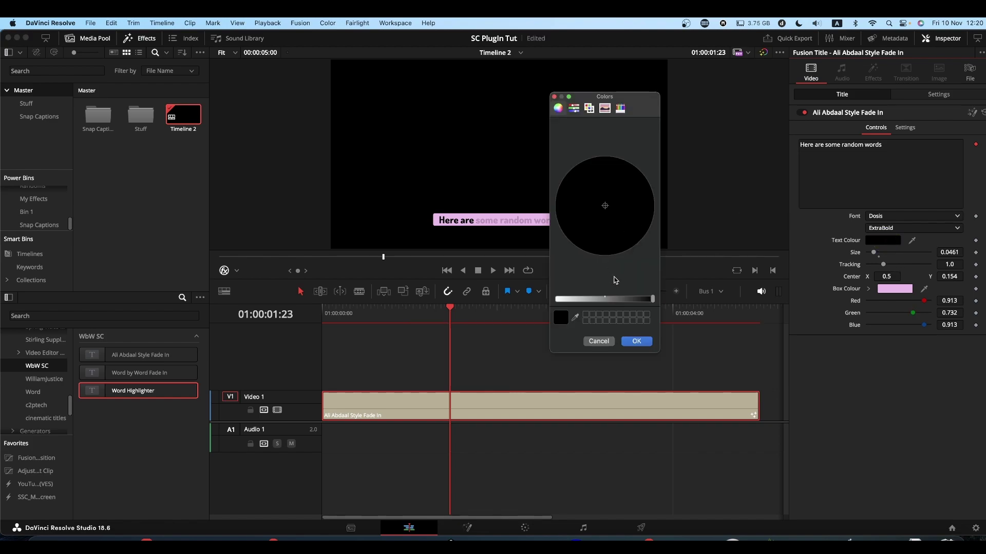
click(574, 110)
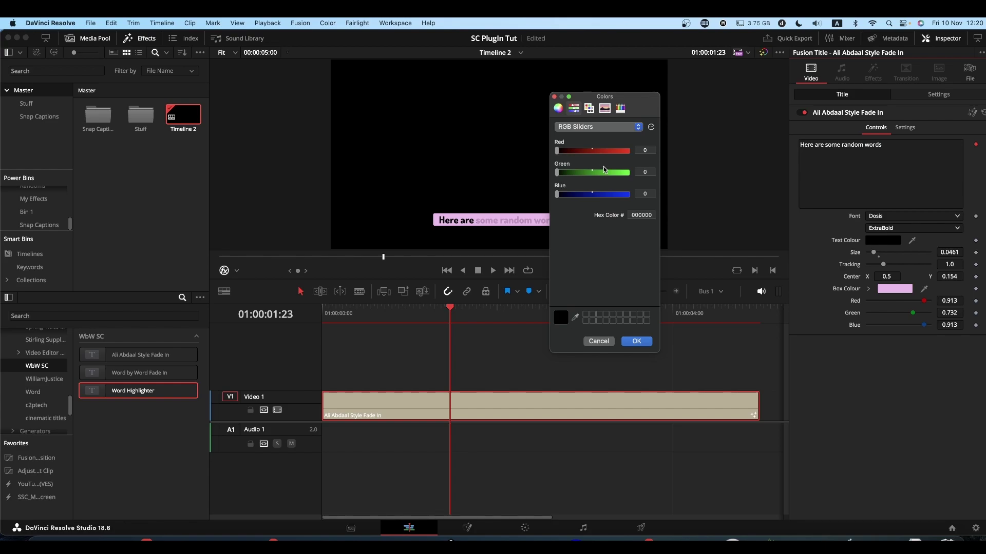
click(593, 150)
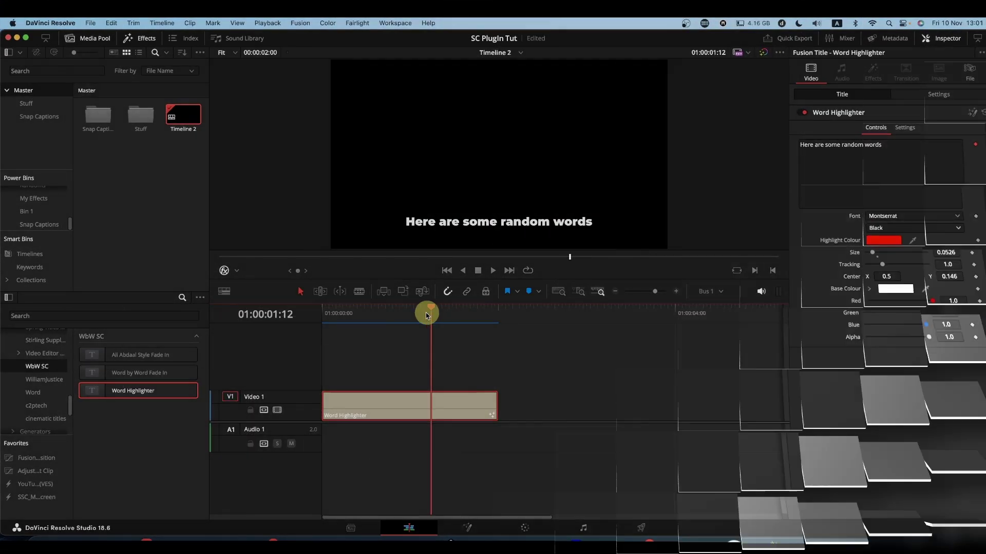
drag(426, 312, 391, 322)
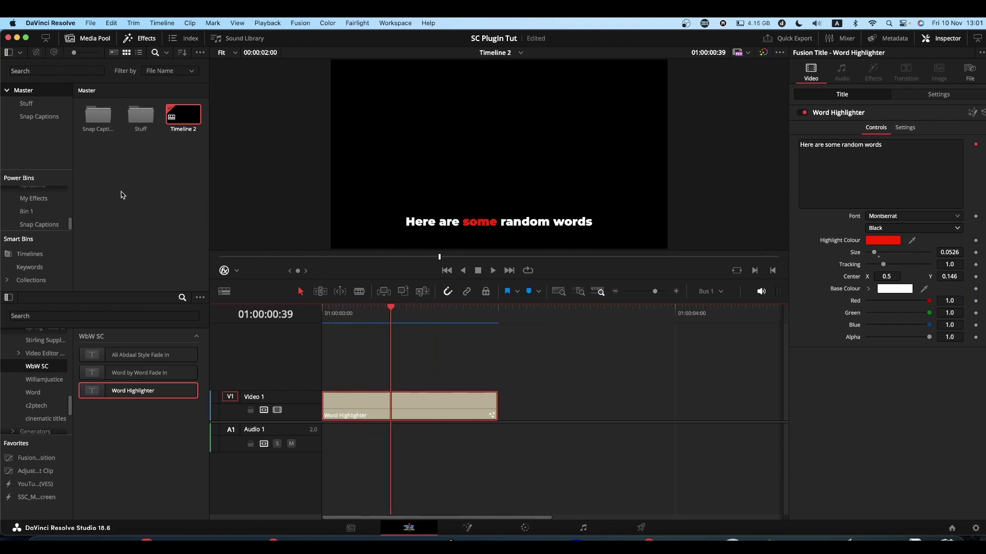
Step: Drag the Word Highlighter title into the Snap Captions bin and the Snap Captions power bin
click(48, 118)
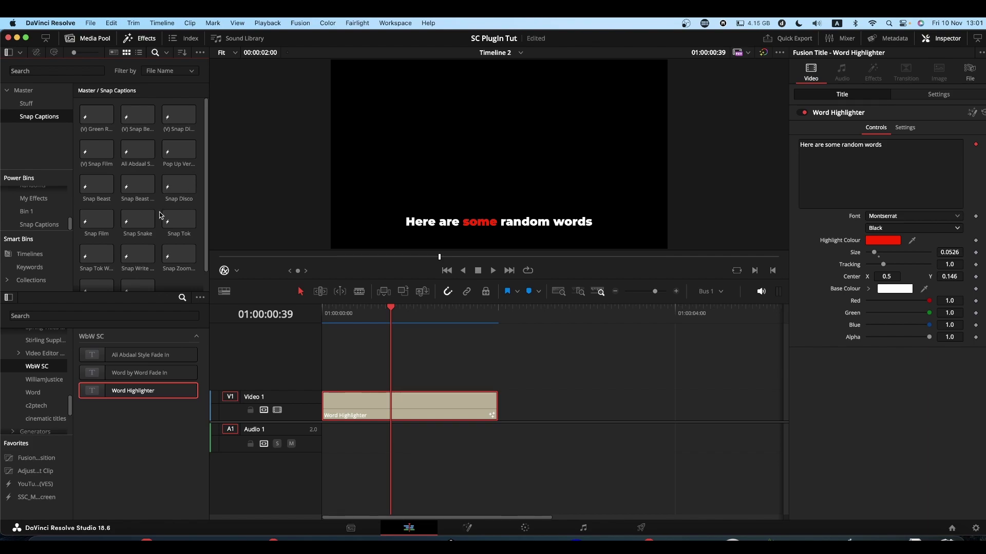
scroll(160, 217, down, 2)
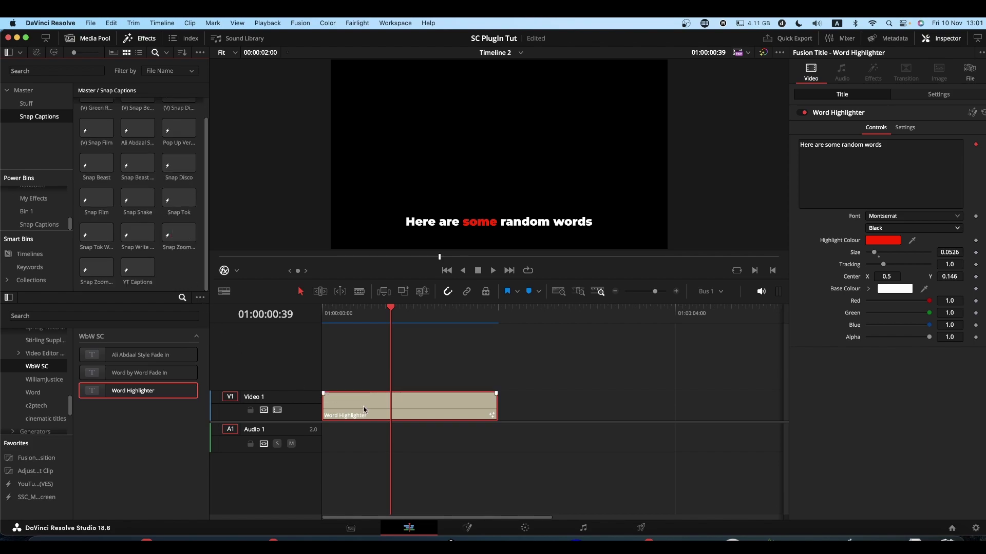
drag(364, 409, 186, 275)
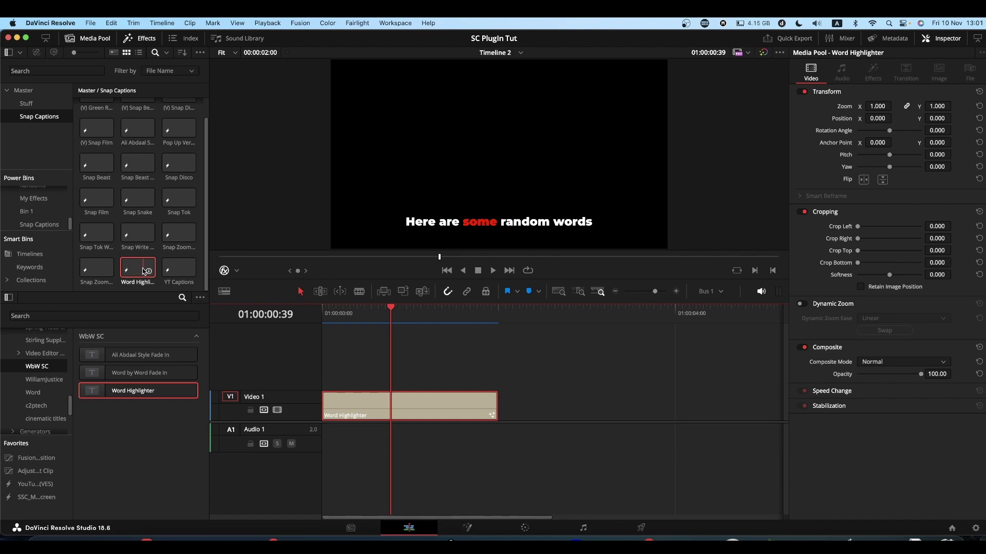
click(44, 225)
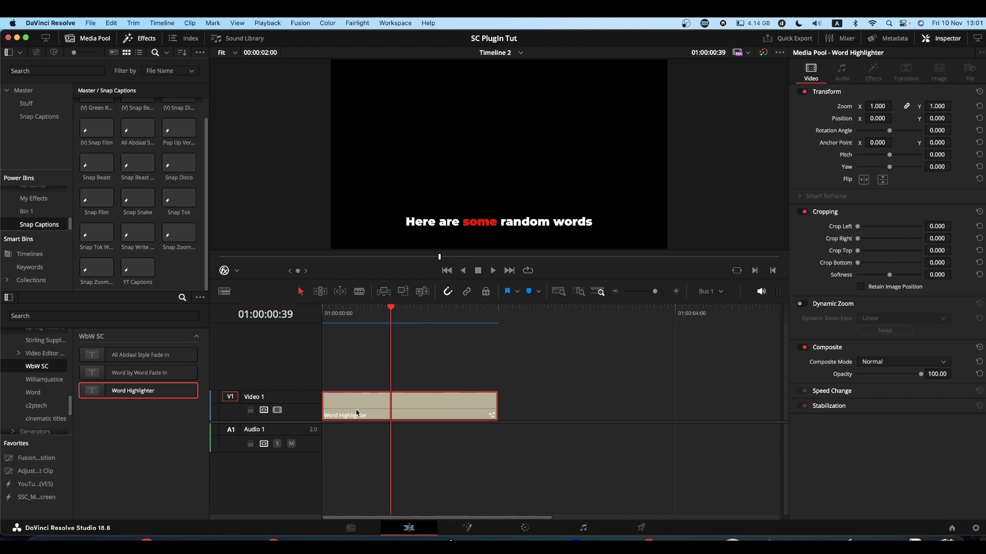
drag(356, 410, 186, 273)
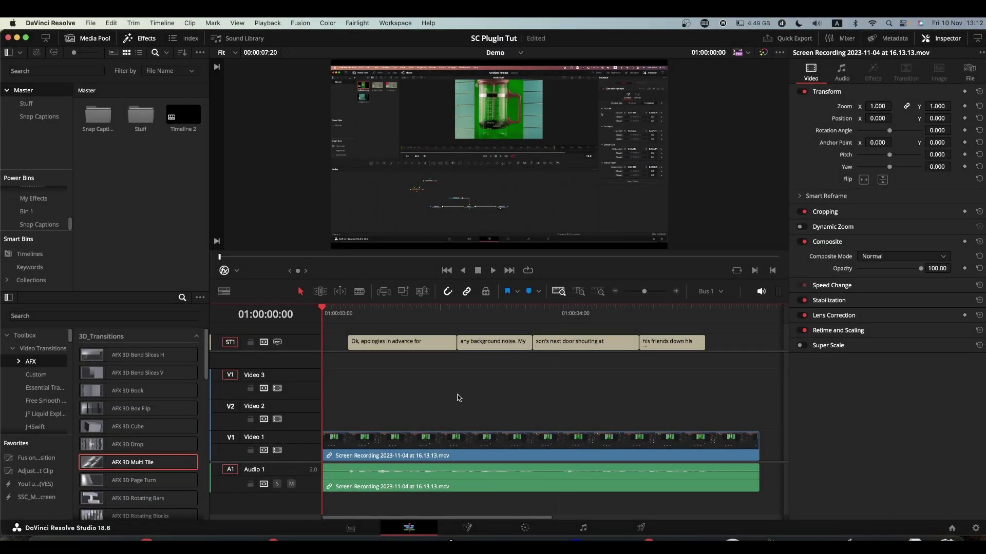
Step: Run the Snap Captions script with the Word Highlighter template to generate caption titles
click(397, 23)
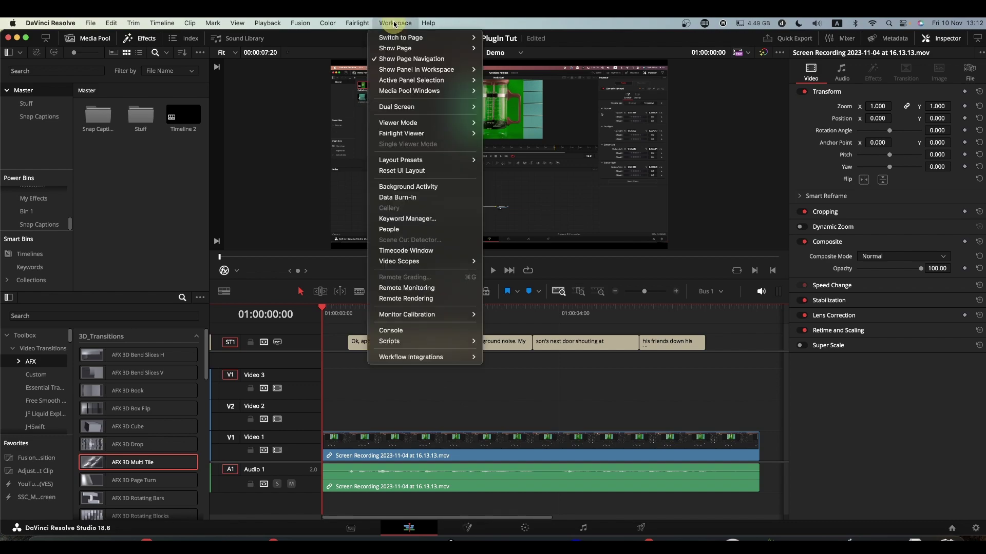
mouse_move(410, 343)
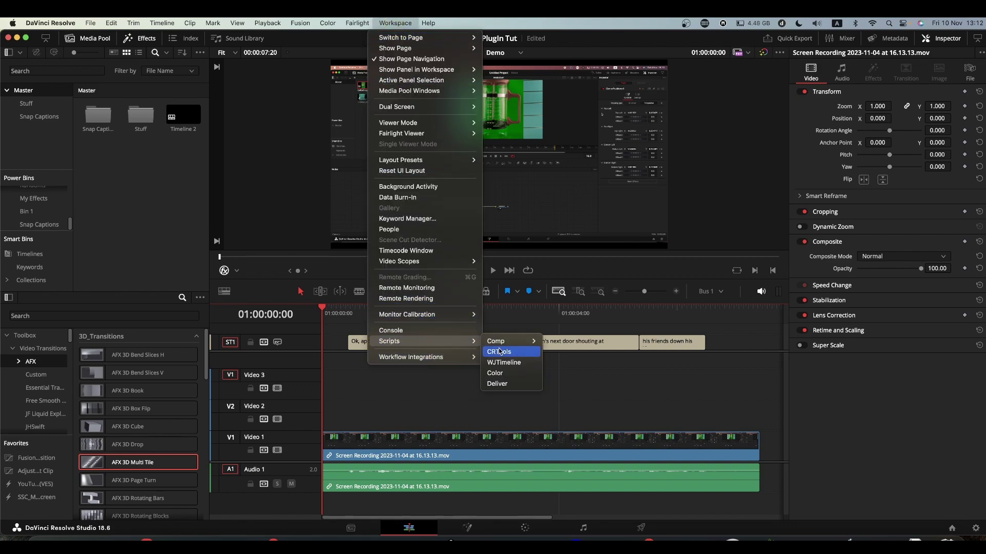
mouse_move(503, 343)
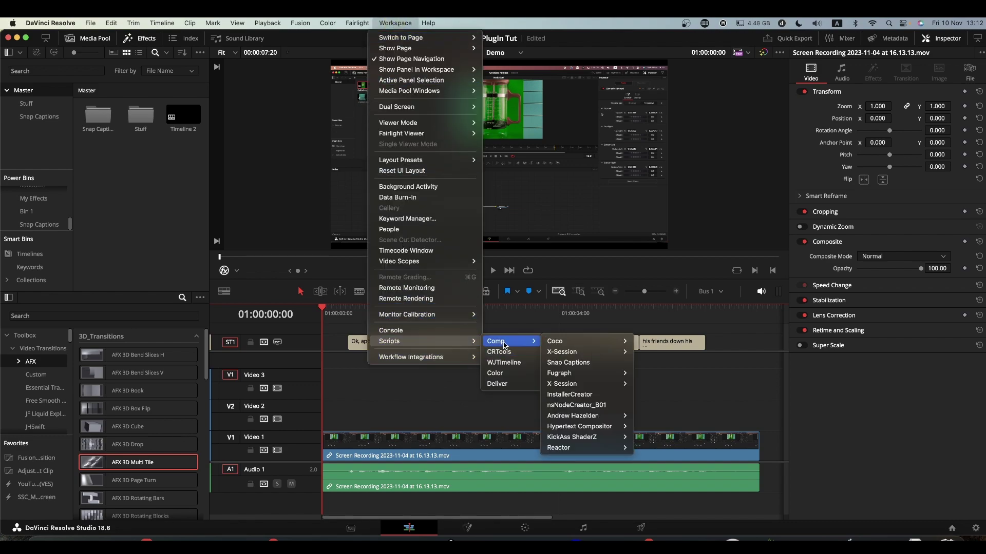
click(561, 363)
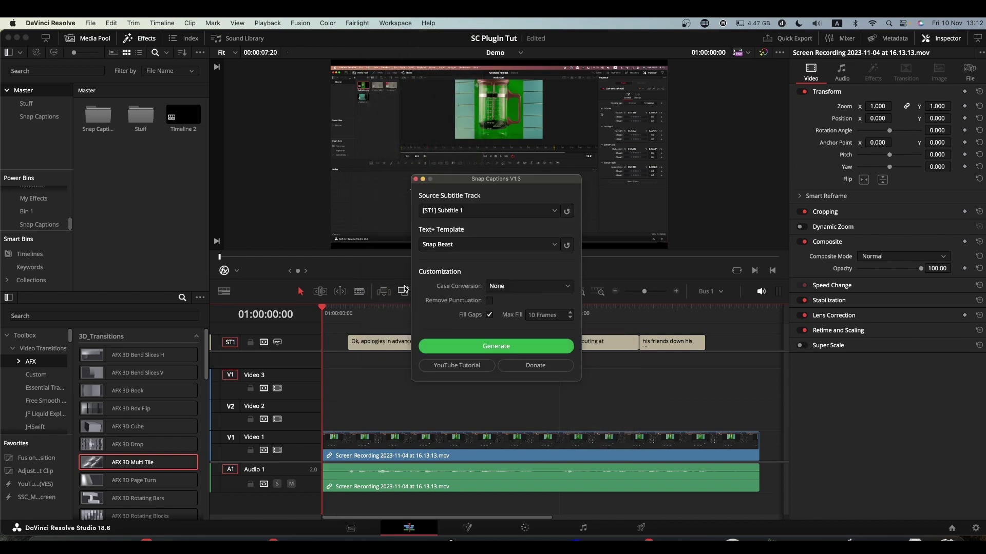
click(473, 247)
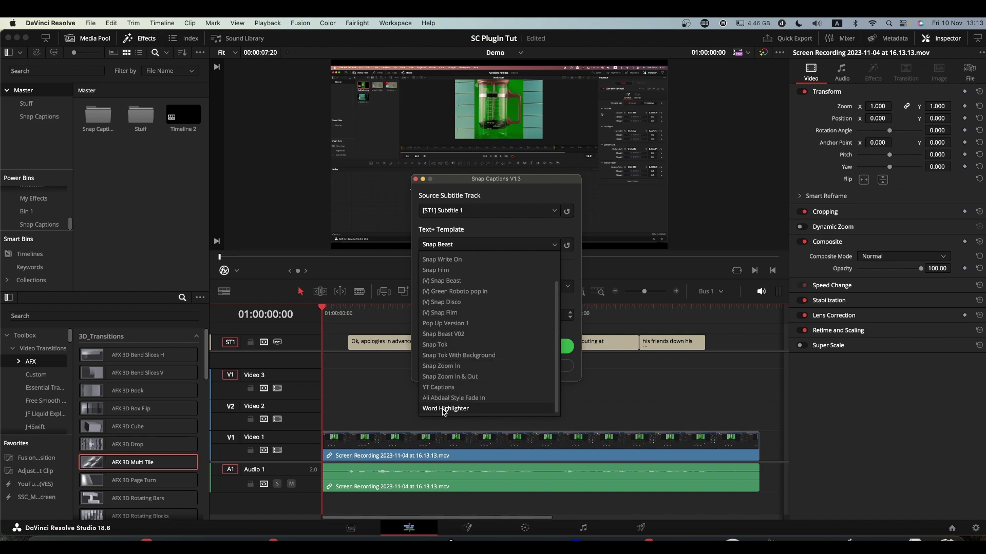
click(445, 409)
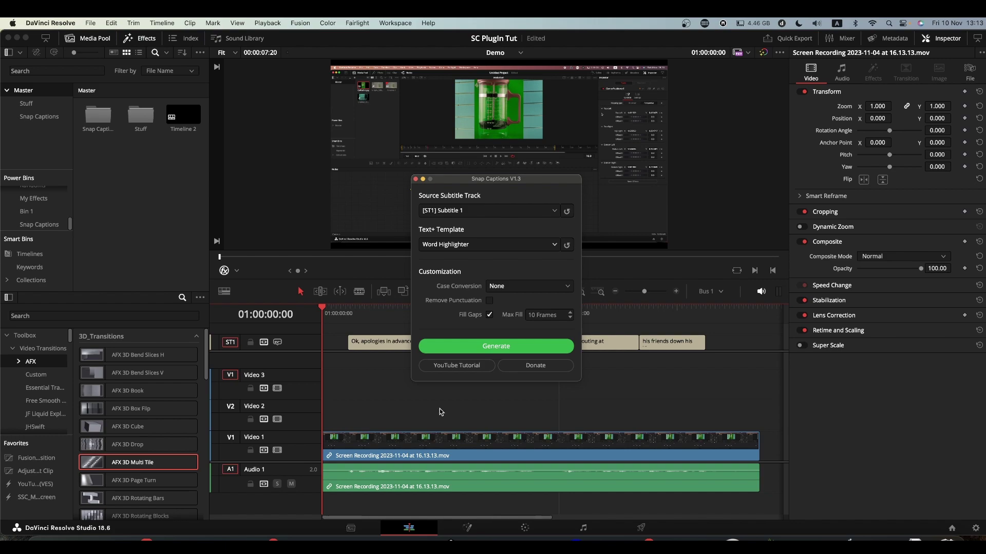
click(496, 346)
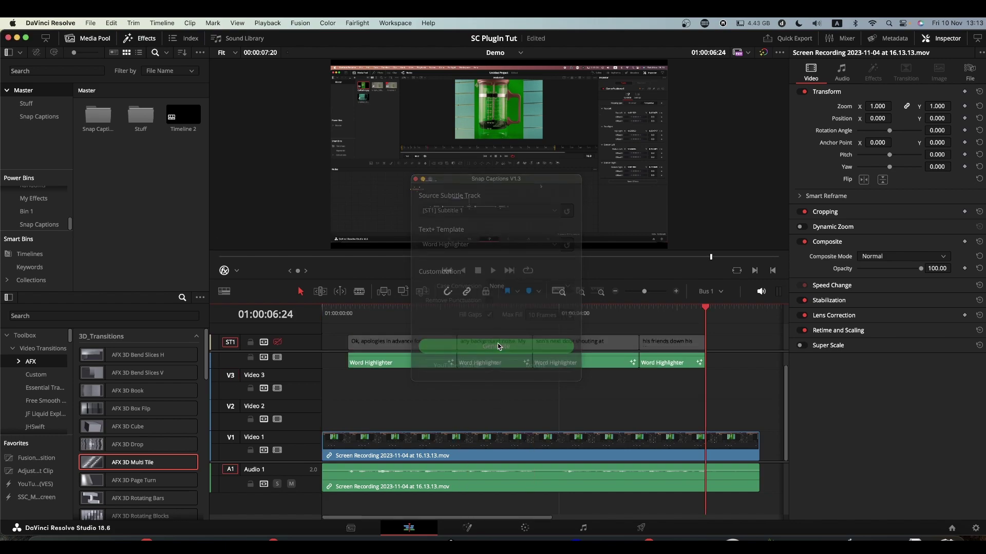
click(331, 314)
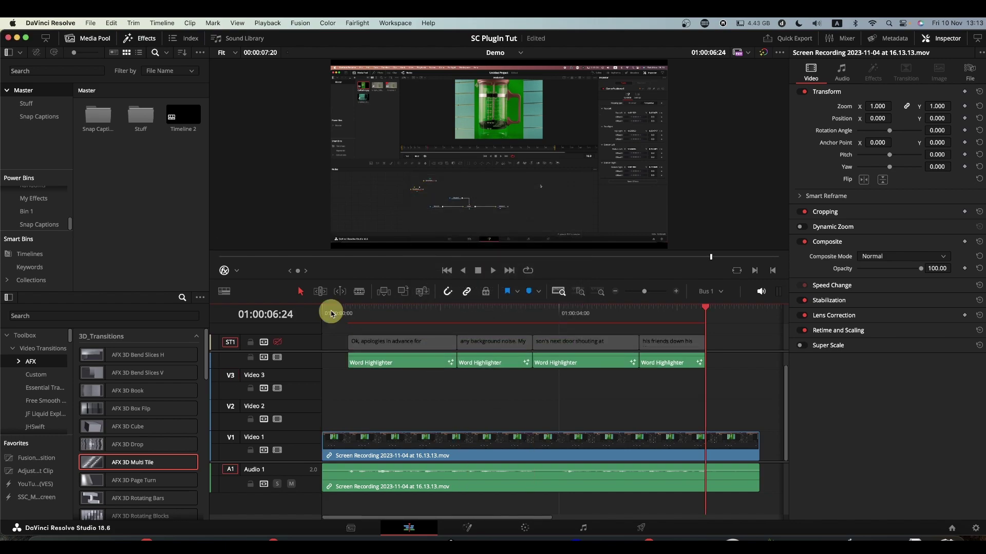
key(space)
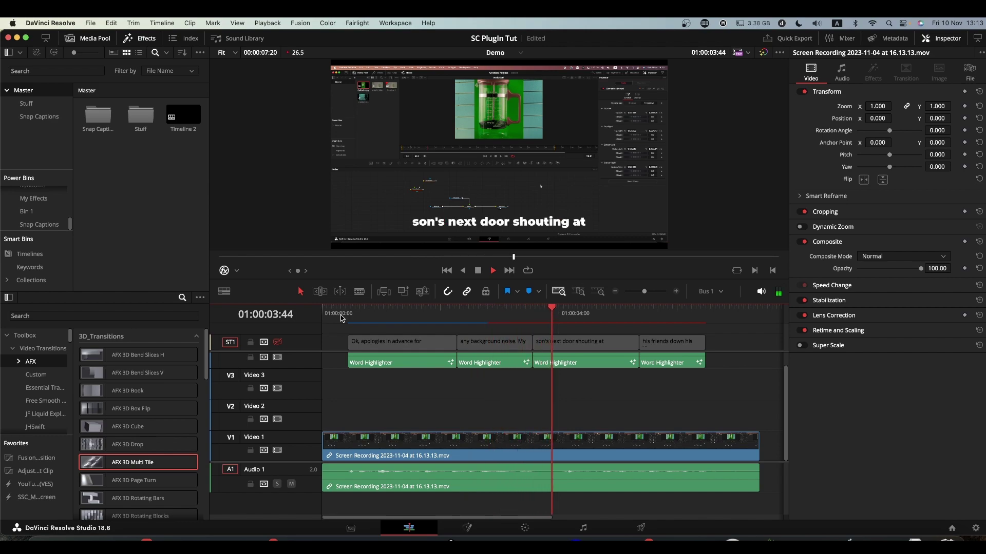
key(space)
click(334, 314)
key(space)
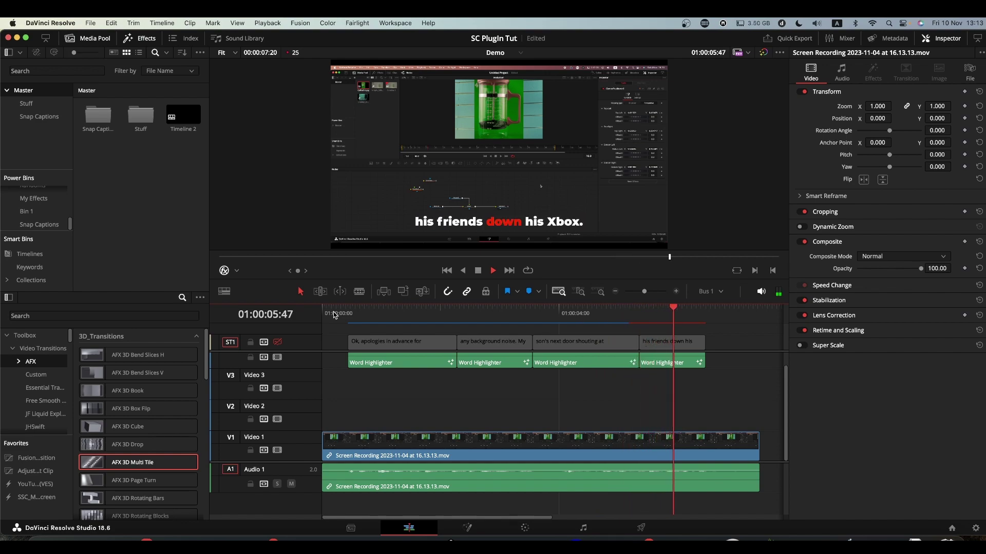
click(334, 312)
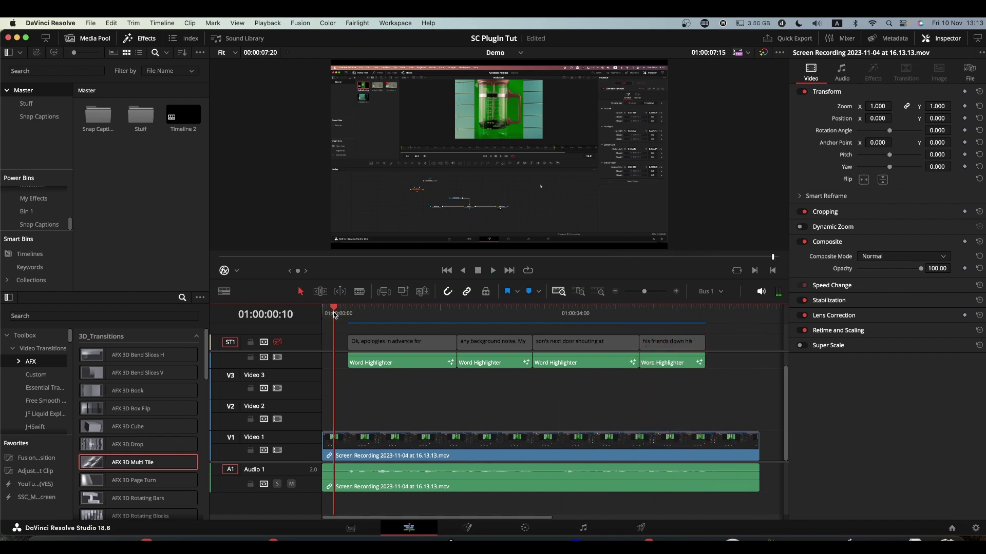
key(space)
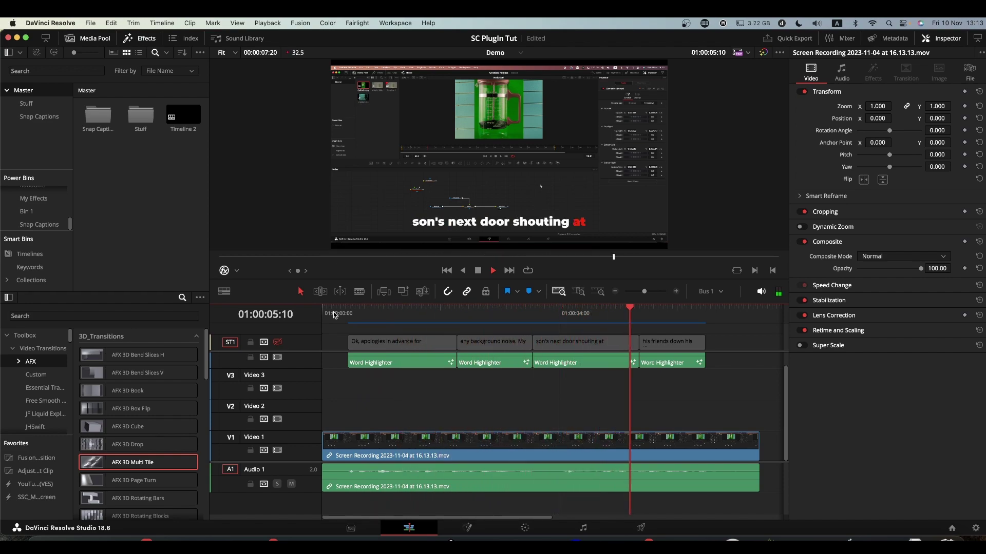
key(space)
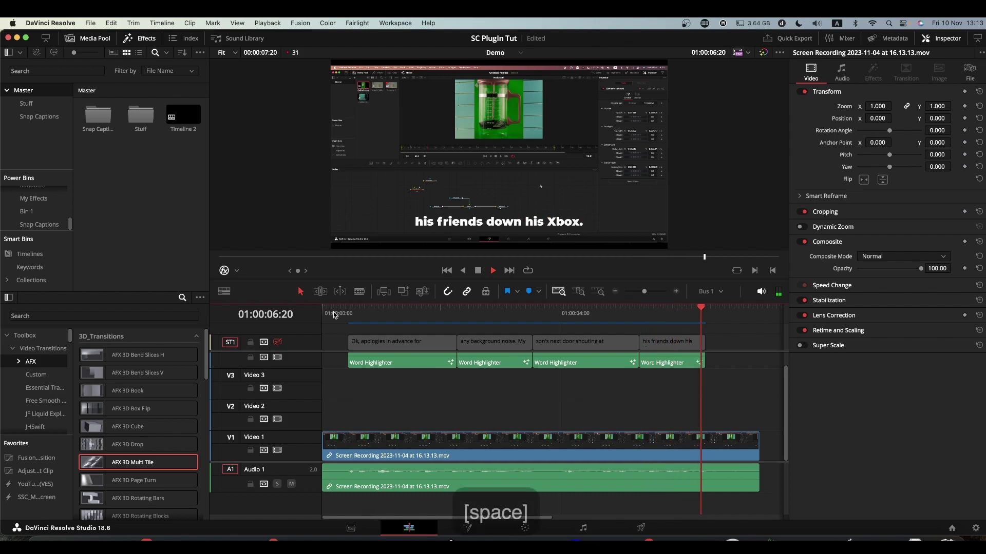